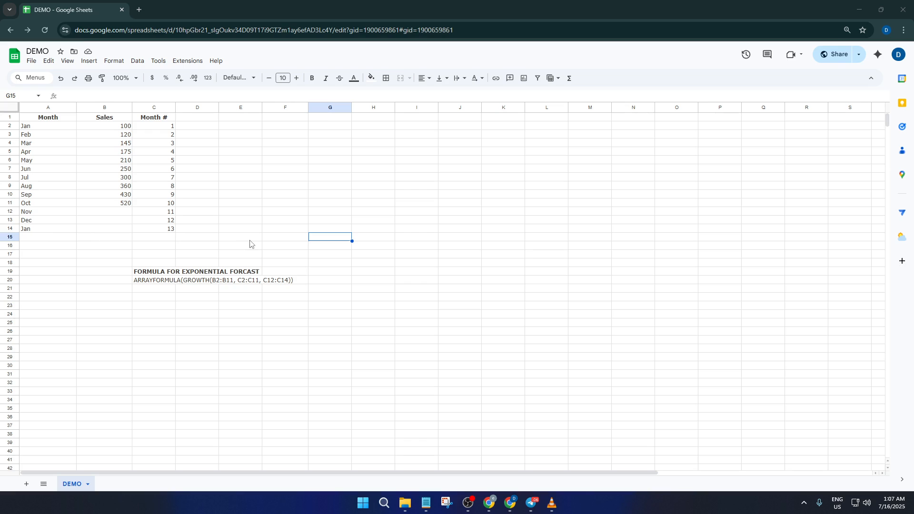
# Enter the exponential forecast formula =ARRAYFORMULA(GROWTH(B2:B11, C2:C11, C12:C14)) in cell B12 for the November to January sales.
pyautogui.click(106, 212)
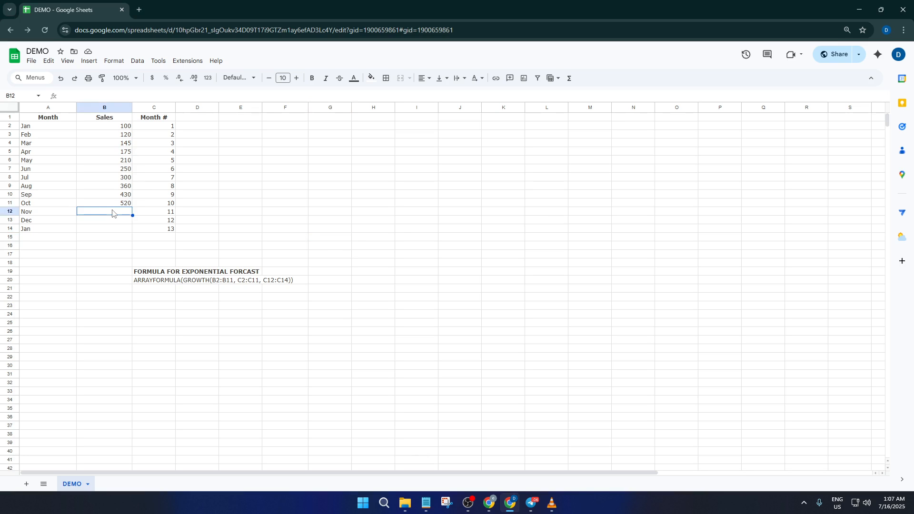
pyautogui.doubleClick(113, 210)
pyautogui.write('=ARRAYFORMULA(GROWTH(B2:B11, C2:C11, C12:C14))')
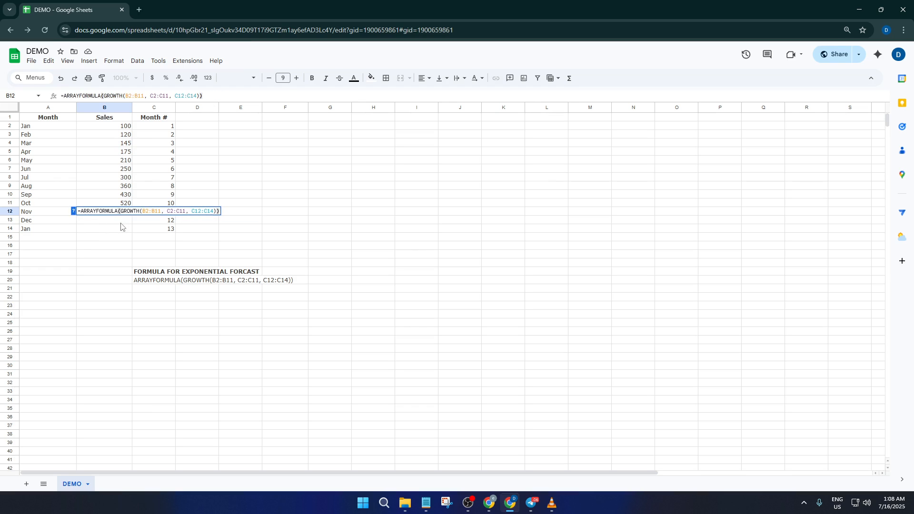
pyautogui.press('Return')
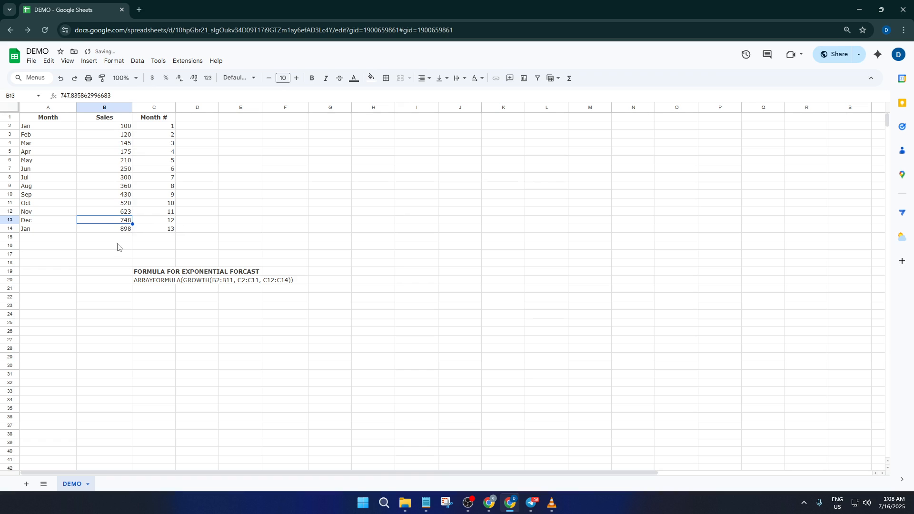
# Examine the forecast cells B12:B14, checking which ranges the GROWTH formula in B12 references and what the cells below contain.
pyautogui.click(139, 217)
pyautogui.click(224, 214)
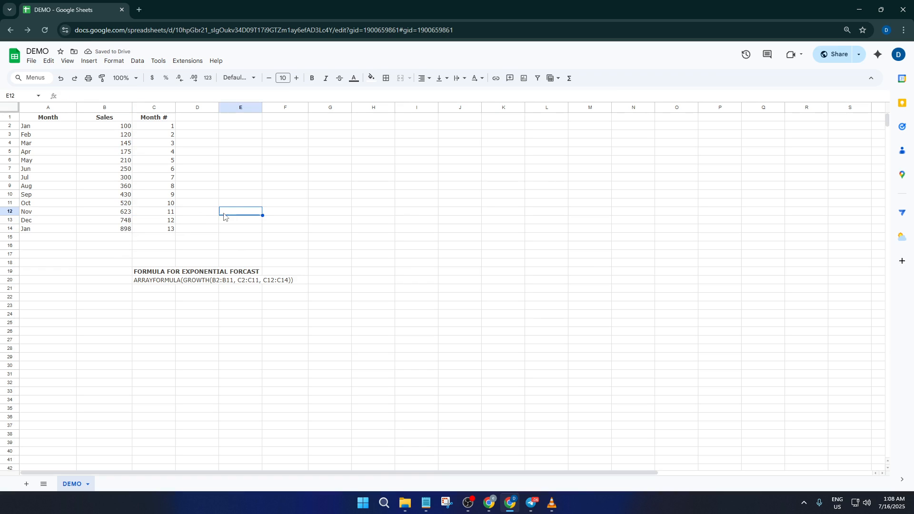
pyautogui.click(126, 218)
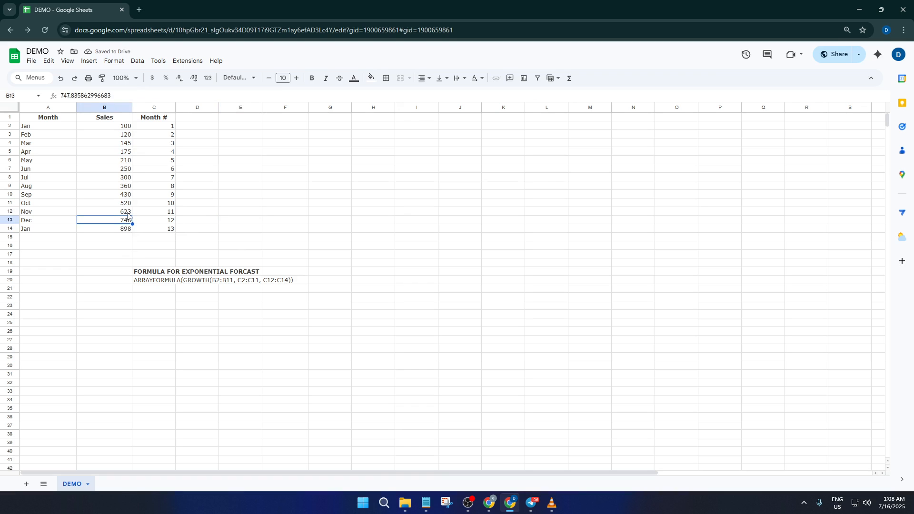
pyautogui.click(104, 205)
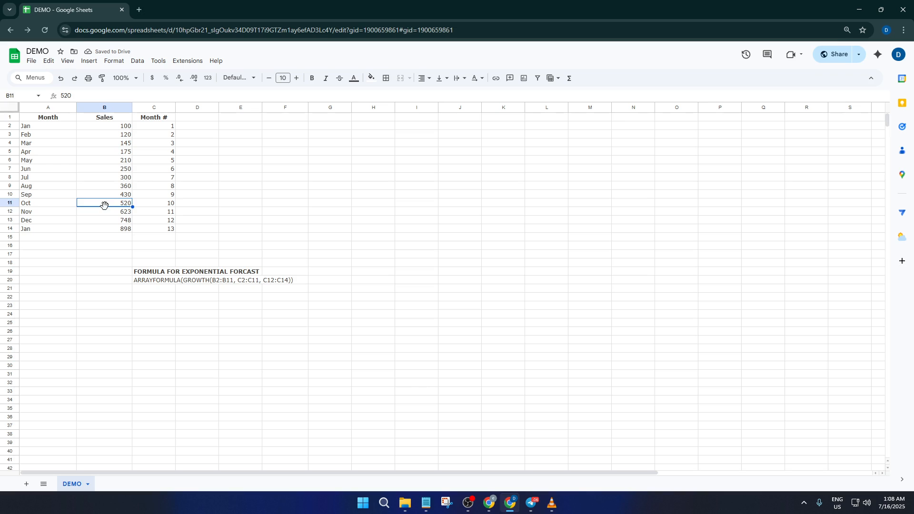
pyautogui.click(107, 212)
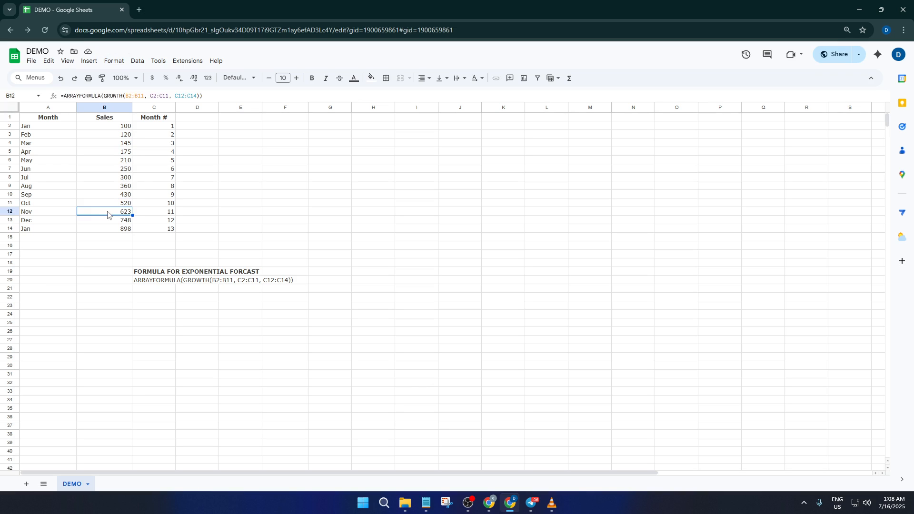
pyautogui.click(206, 97)
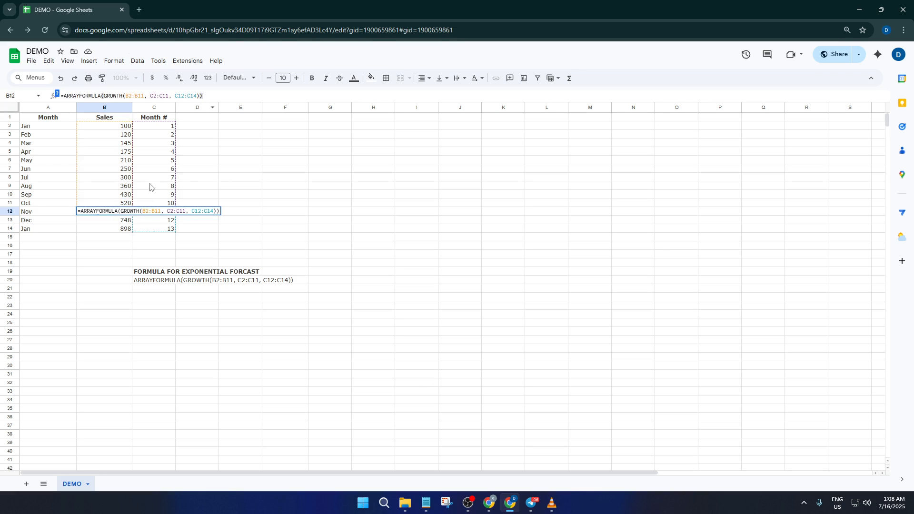
pyautogui.click(118, 225)
pyautogui.doubleClick(118, 223)
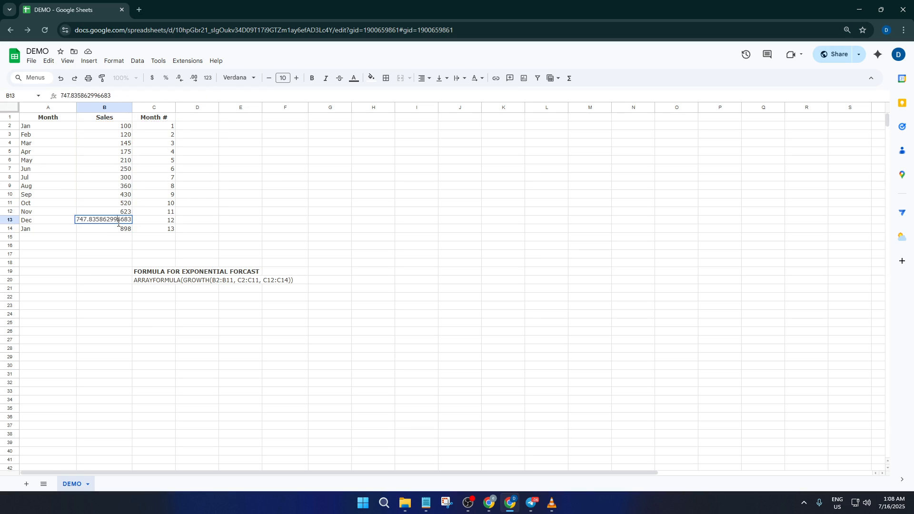
pyautogui.click(109, 239)
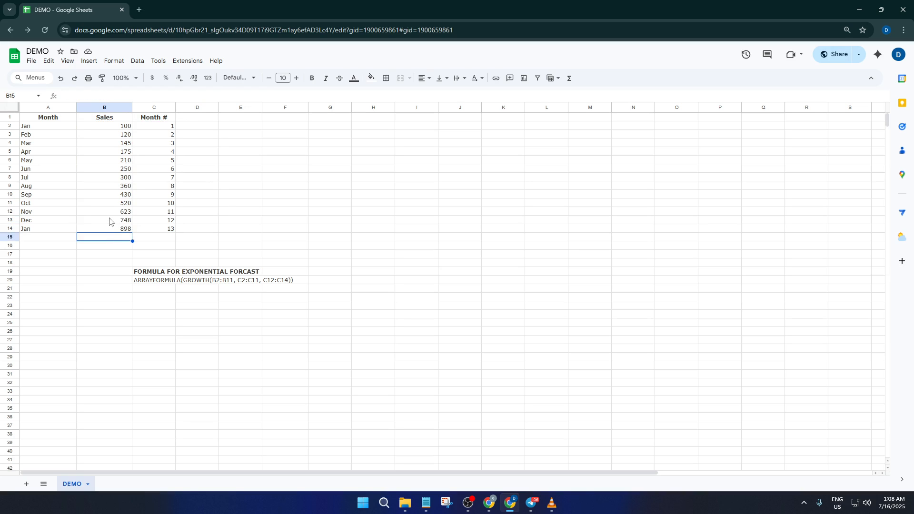
pyautogui.click(109, 220)
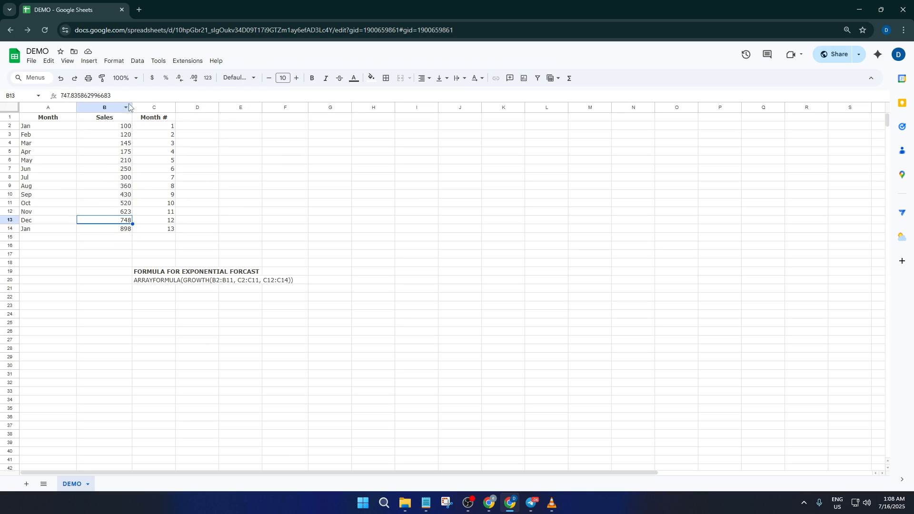
pyautogui.click(109, 213)
pyautogui.click(107, 231)
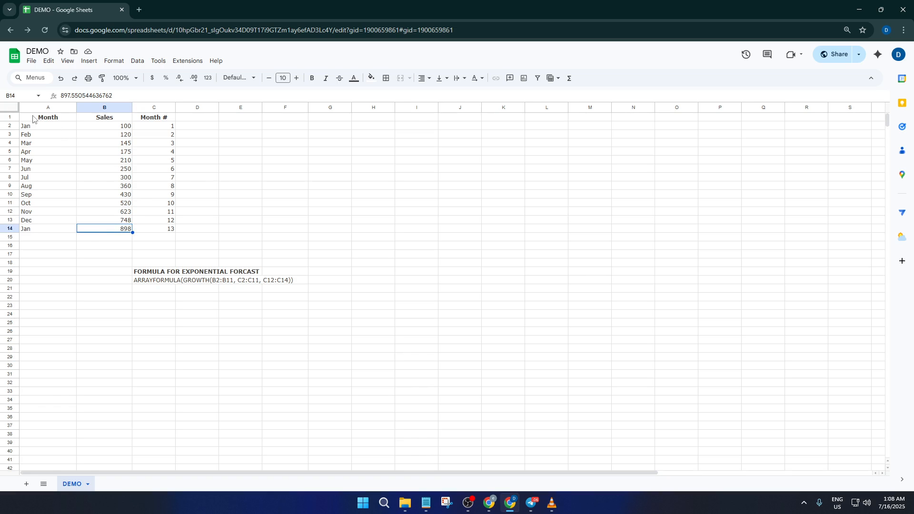
# Insert a line chart of the data in A1:C14 and enlarge it in the empty area beside the table, across about columns H to O.
pyautogui.moveTo(32, 118); pyautogui.dragTo(151, 232)
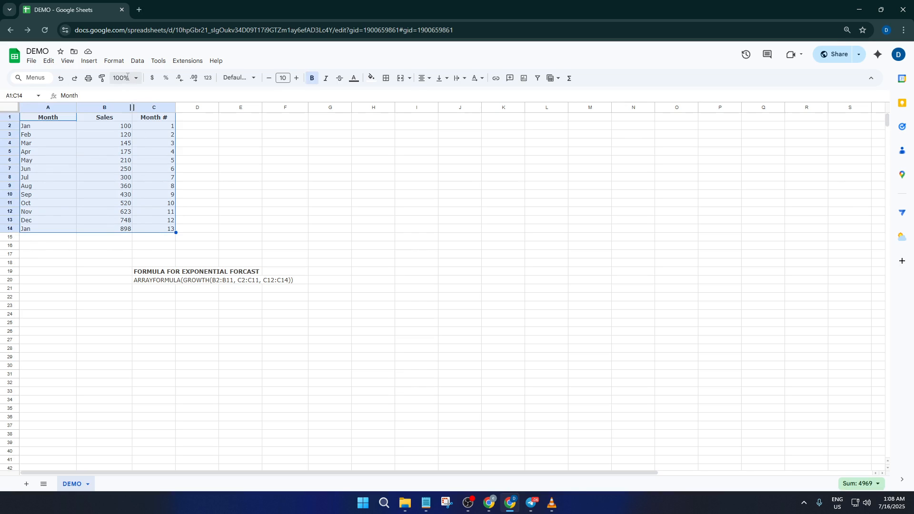
pyautogui.click(91, 62)
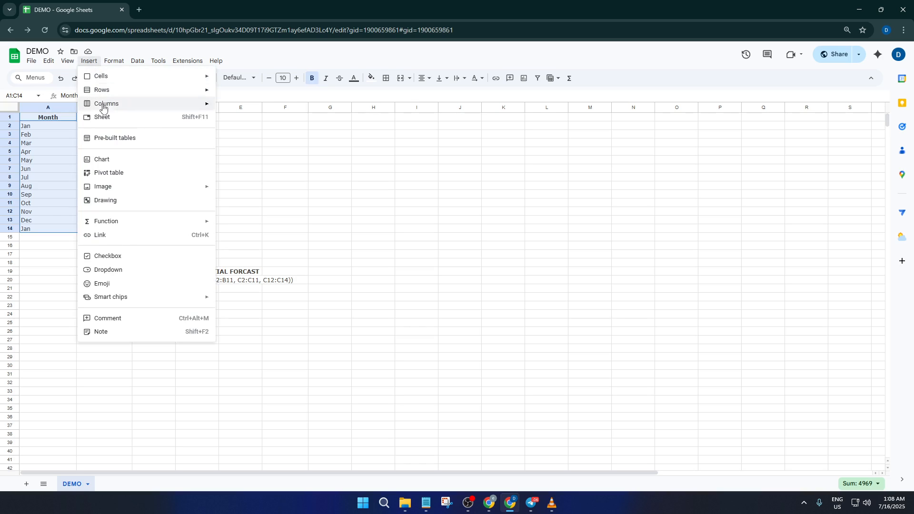
pyautogui.click(110, 160)
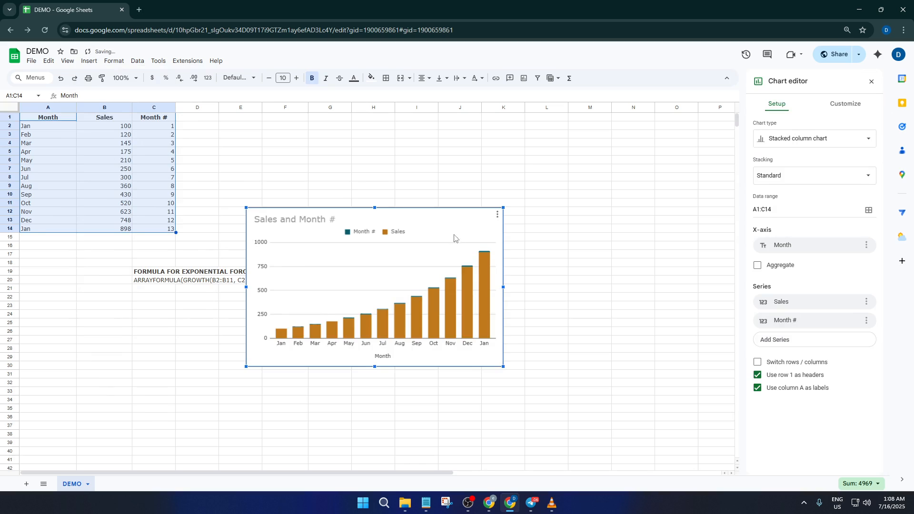
pyautogui.click(809, 138)
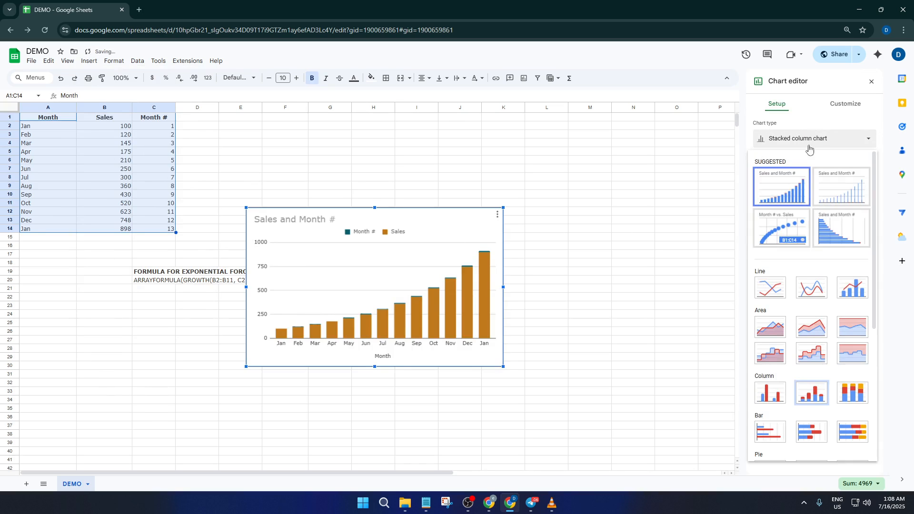
pyautogui.click(770, 291)
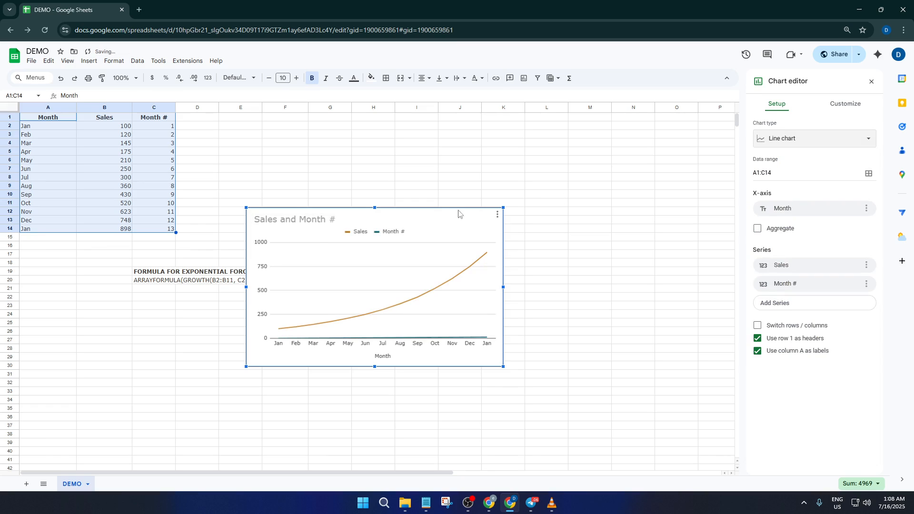
pyautogui.moveTo(481, 233); pyautogui.dragTo(591, 185)
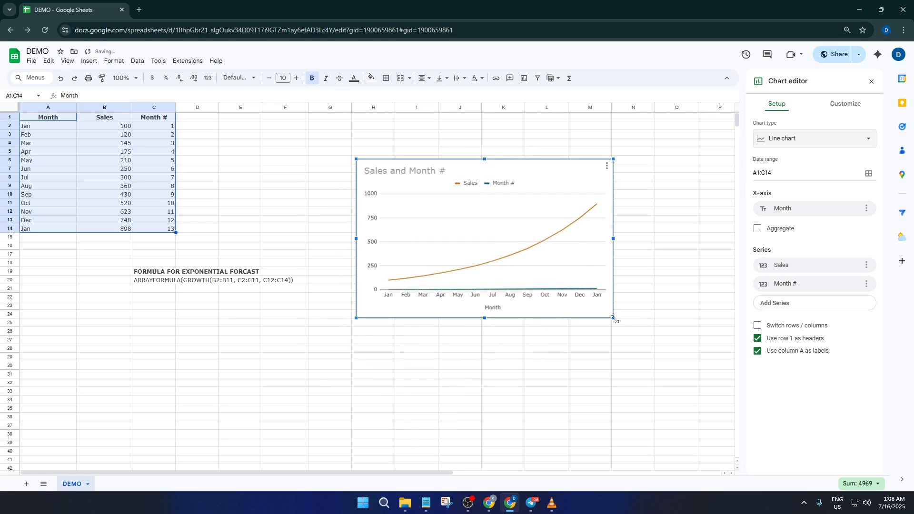
pyautogui.moveTo(612, 318); pyautogui.dragTo(693, 366)
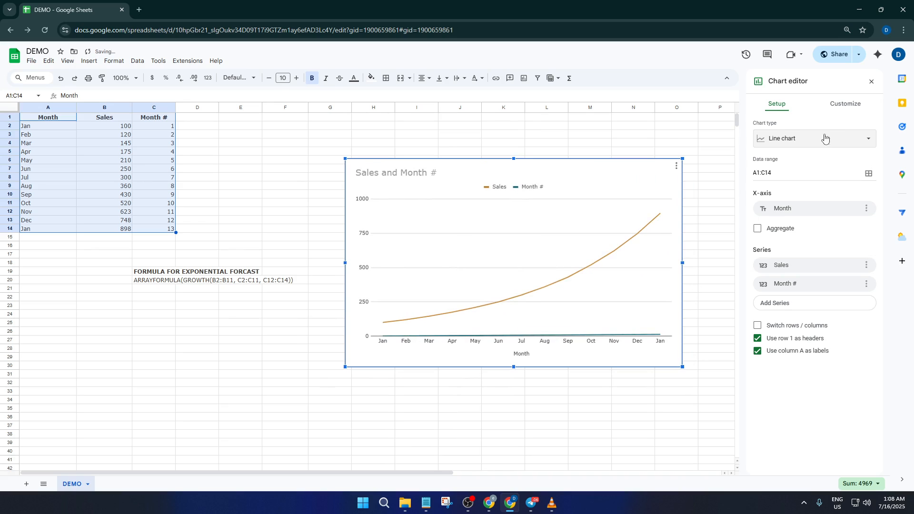
# Add a trendline of type Exponential to all series of the line chart.
pyautogui.click(843, 108)
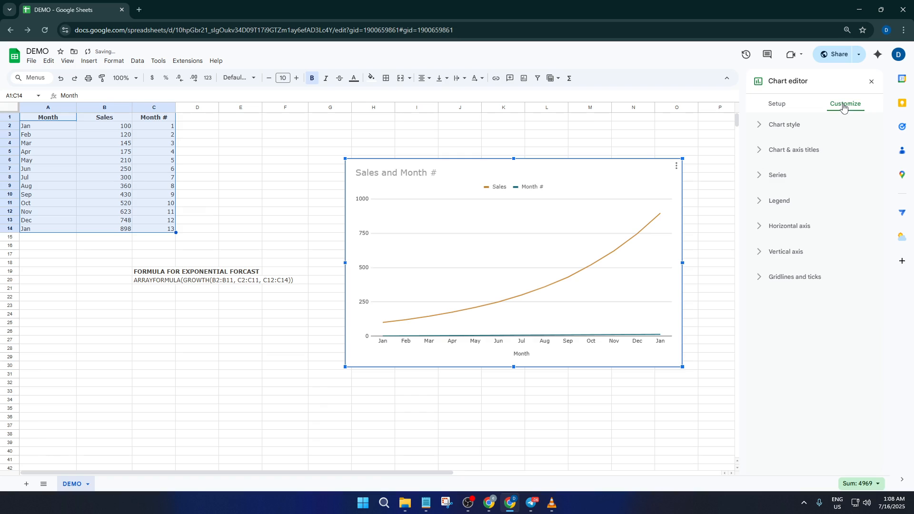
pyautogui.click(791, 175)
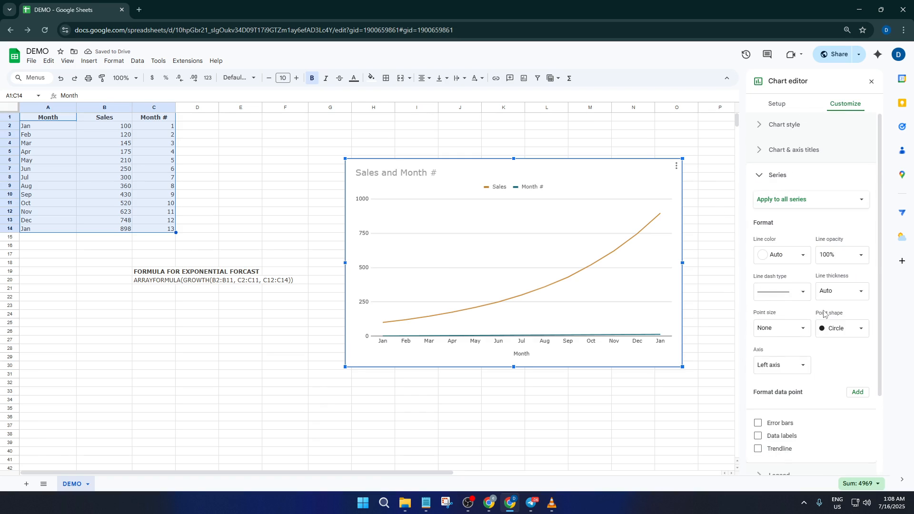
pyautogui.scroll(-2, 779, 328)
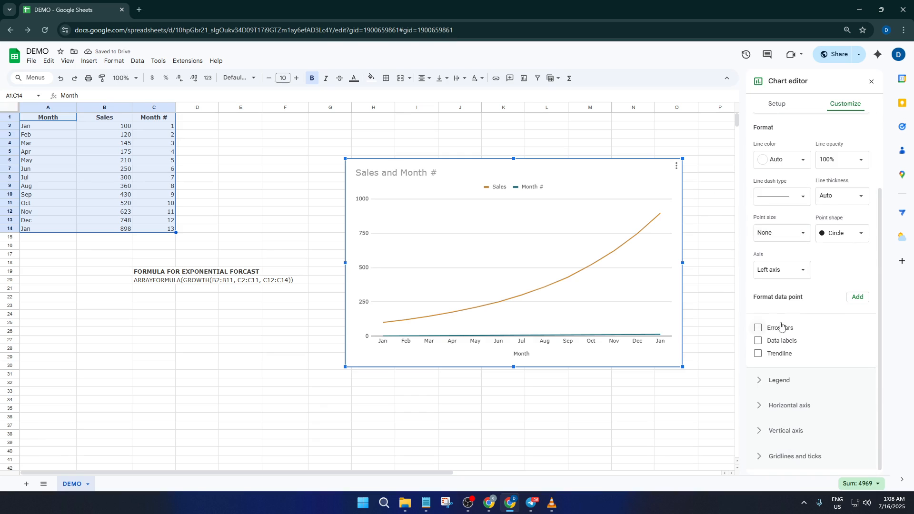
pyautogui.click(799, 275)
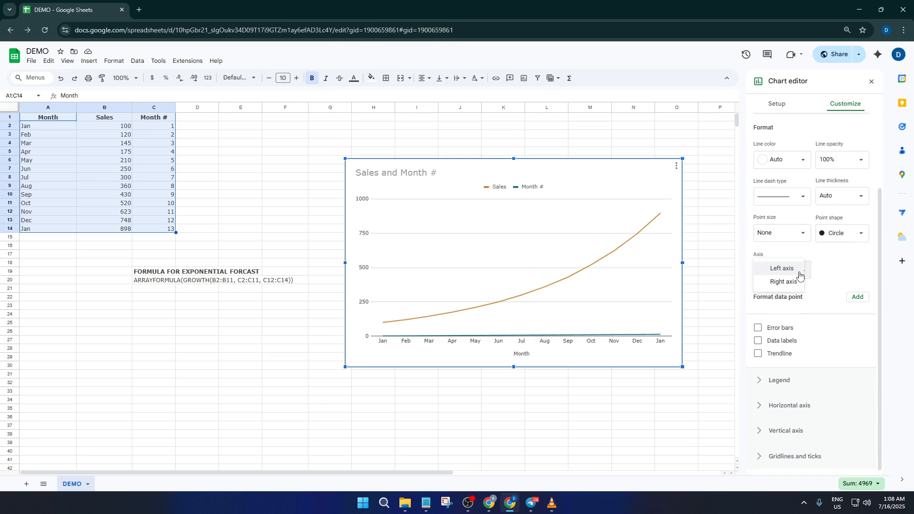
pyautogui.click(800, 274)
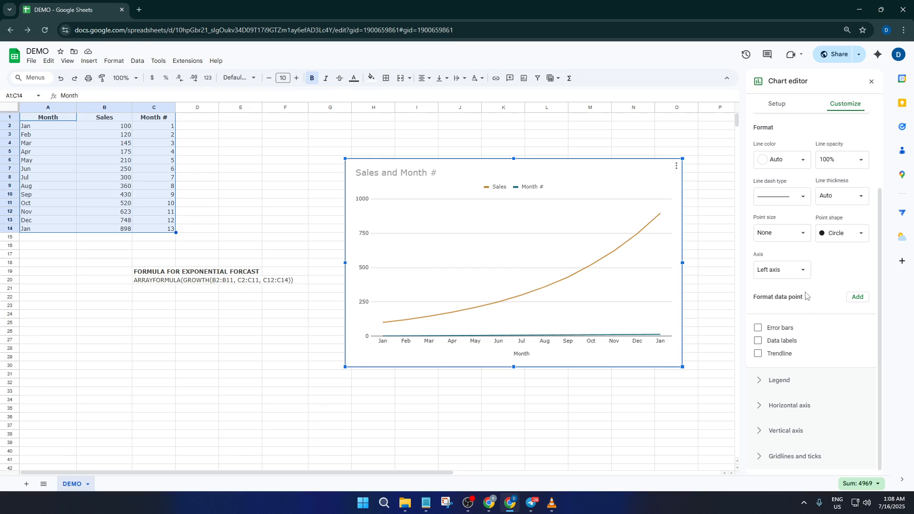
pyautogui.scroll(-1, 785, 327)
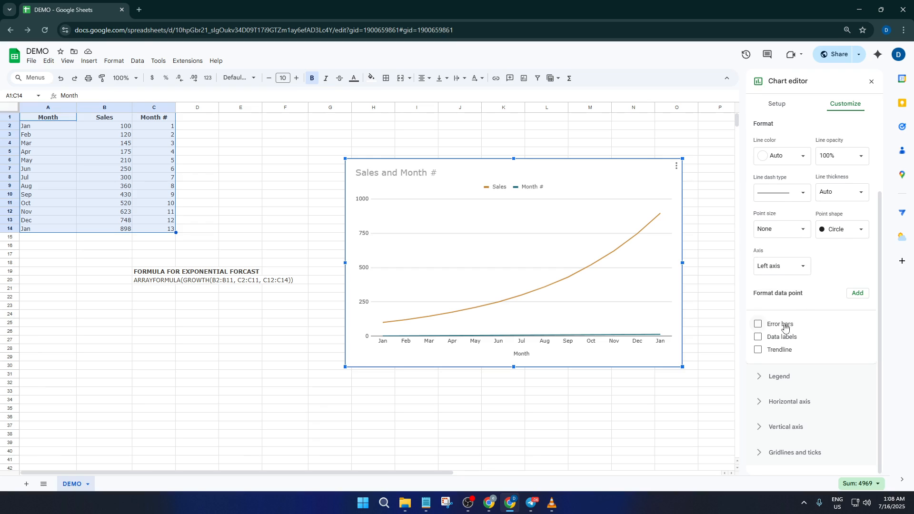
pyautogui.click(758, 351)
pyautogui.scroll(-2, 824, 333)
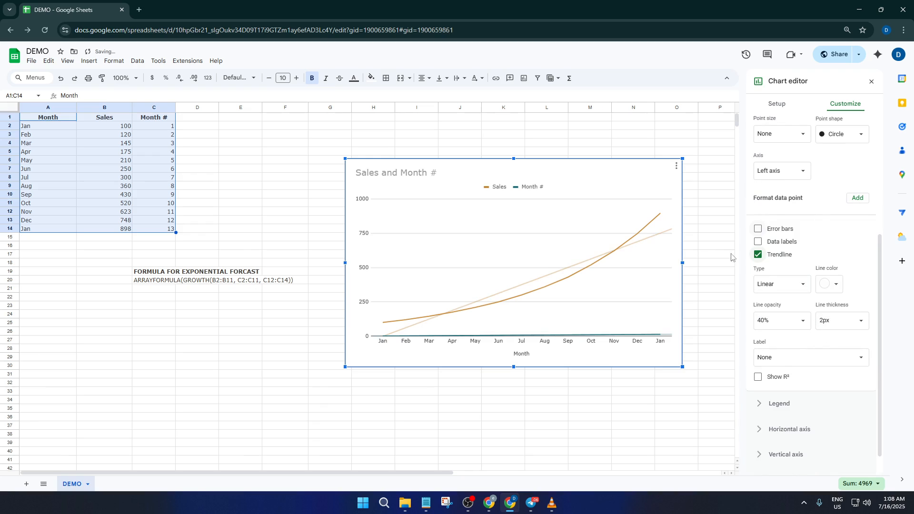
pyautogui.click(783, 286)
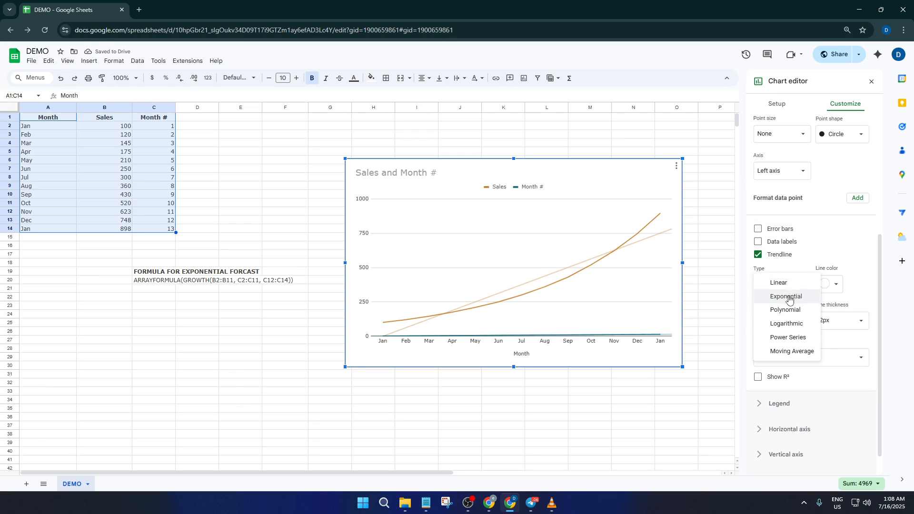
pyautogui.click(788, 297)
# Label the chart's trendlines with their equation and show the R² value.
pyautogui.scroll(-1, 789, 306)
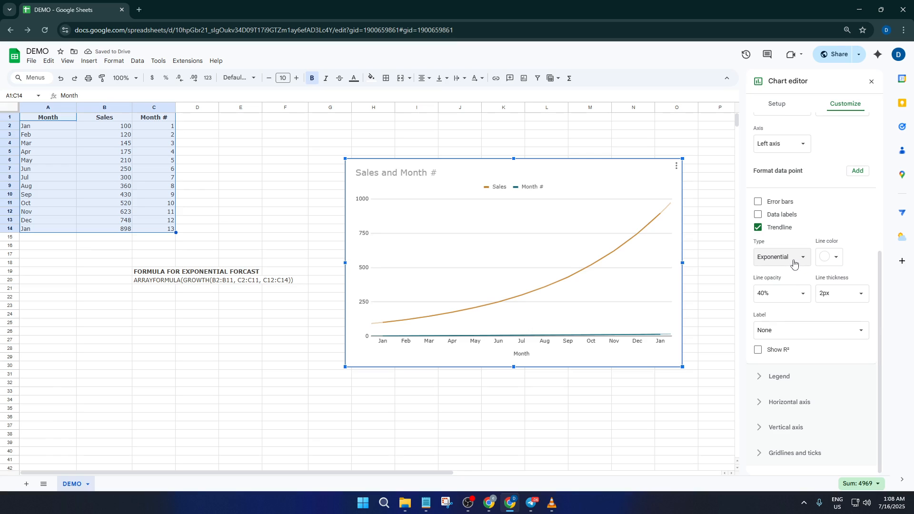
pyautogui.click(794, 332)
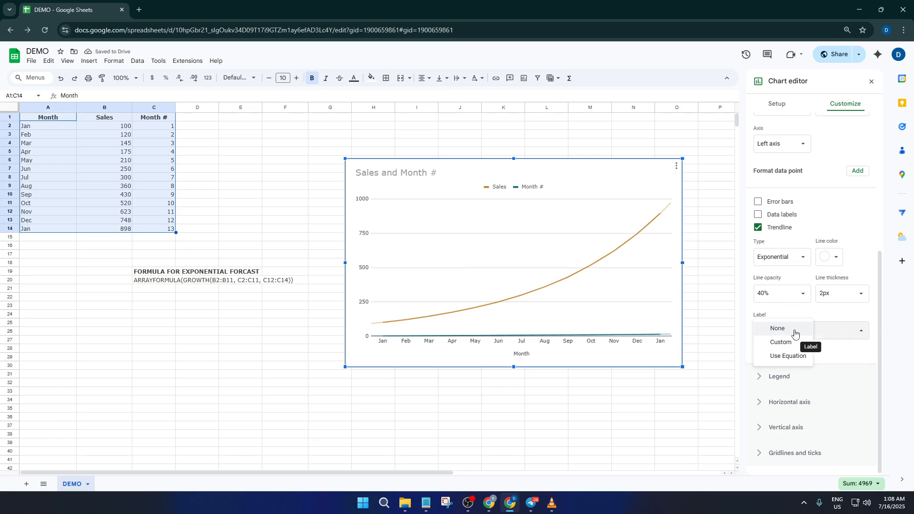
pyautogui.click(783, 355)
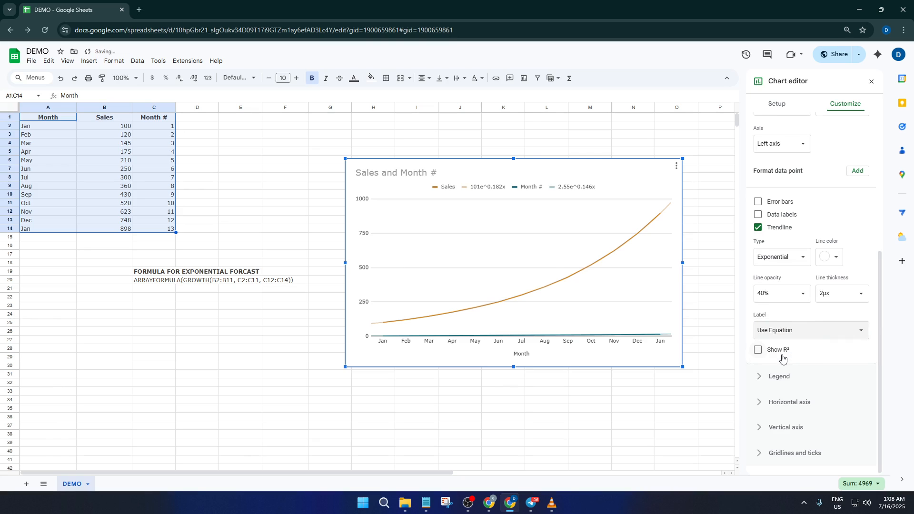
pyautogui.click(759, 351)
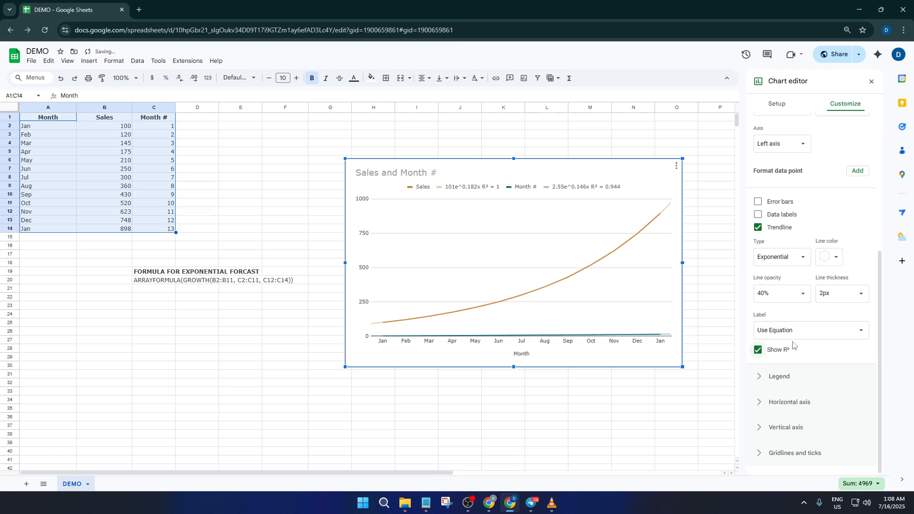